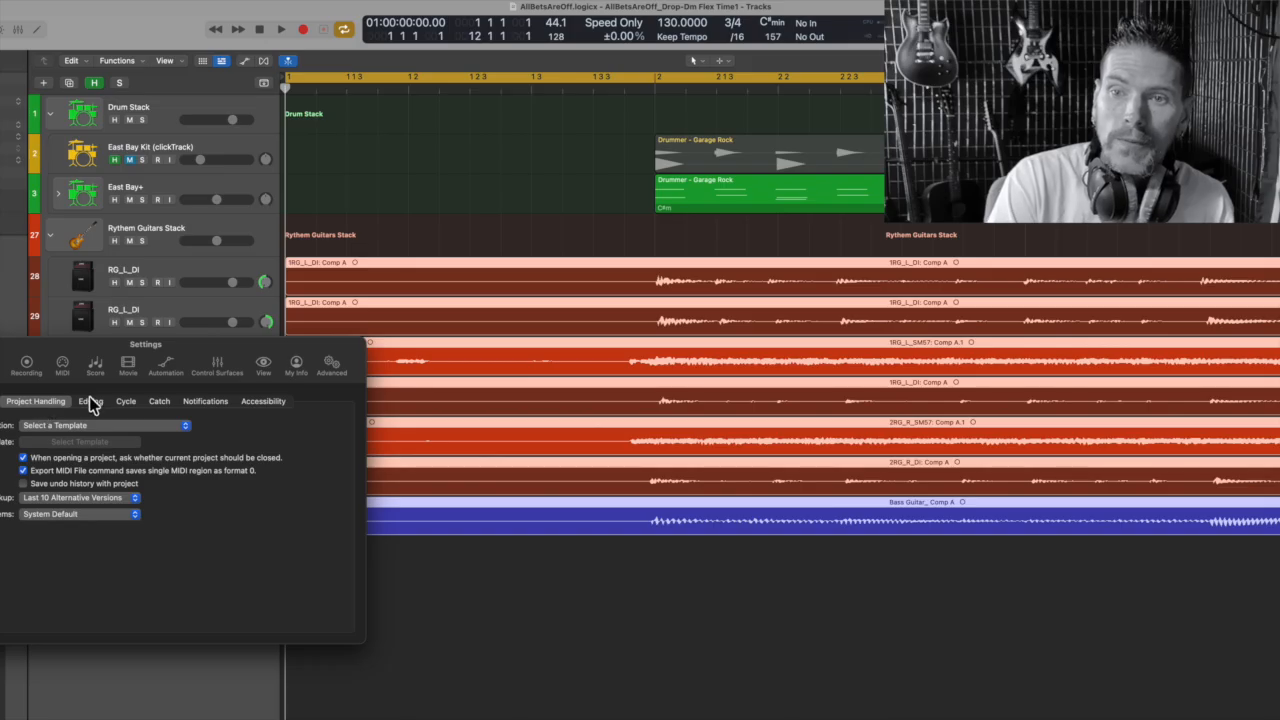
Step: Check in the Editing settings that fade tool click zones are enabled for the Pointer tool, and close the settings
click(92, 401)
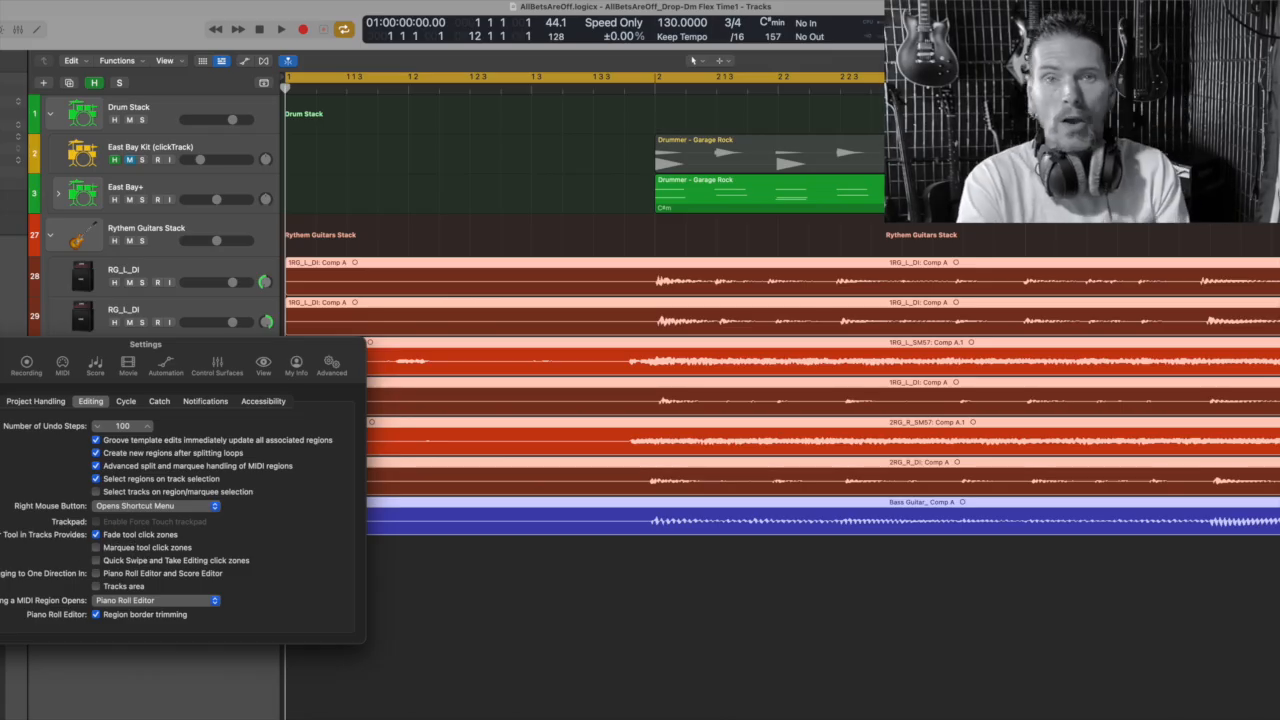
key(super+w)
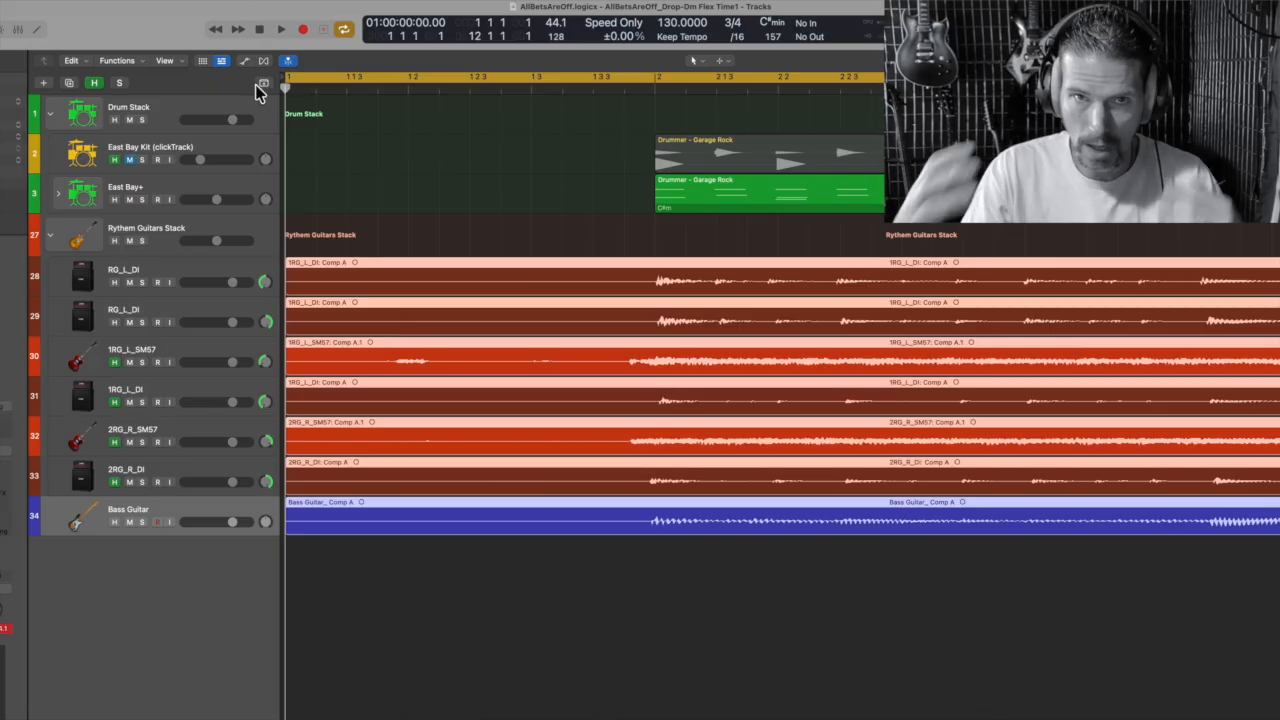
Step: Audition the opening, split the guitar and bass regions at 1 3 2 189, and cut the pieces before the split
click(282, 29)
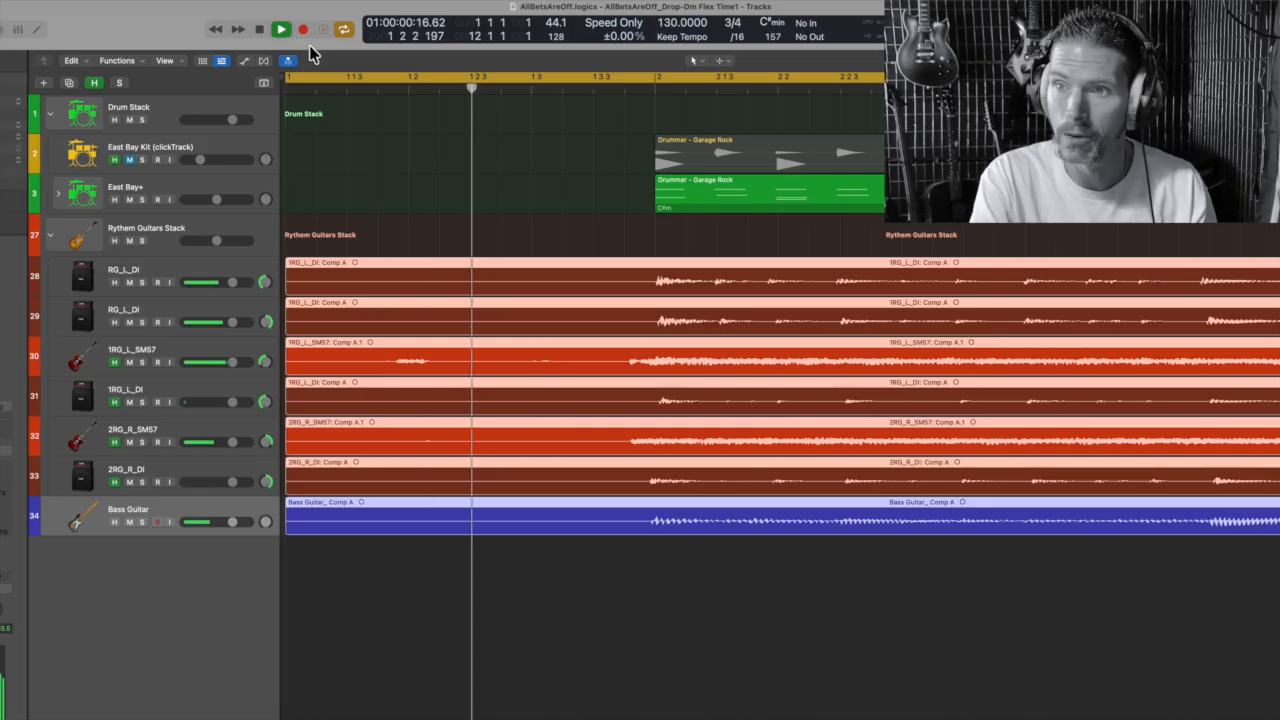
click(260, 29)
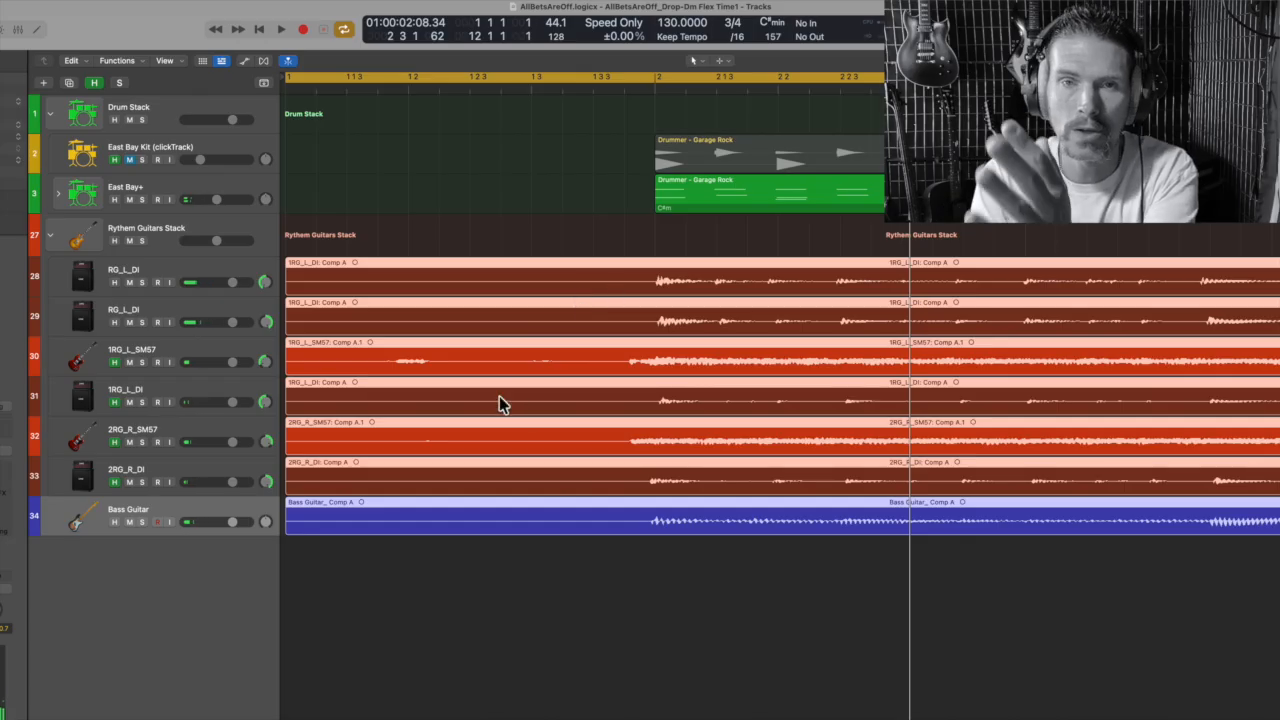
click(587, 92)
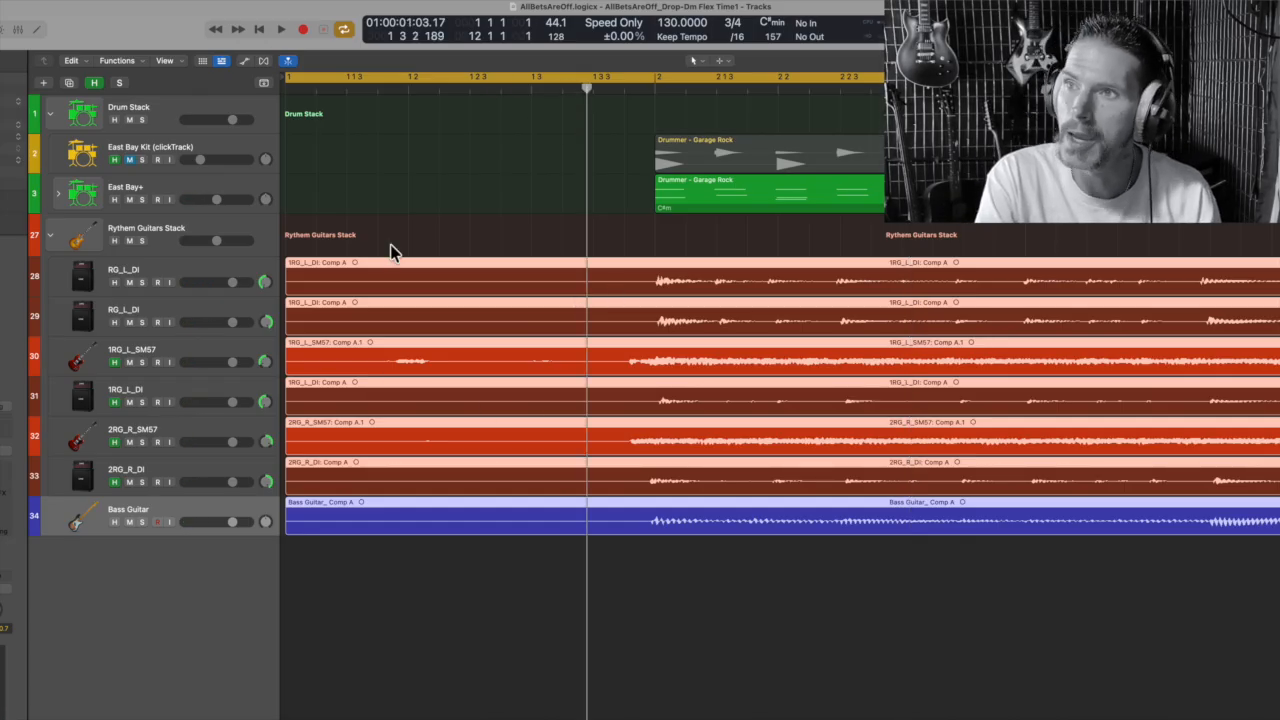
right_click(625, 256)
click(633, 291)
drag(507, 235, 491, 706)
right_click(498, 268)
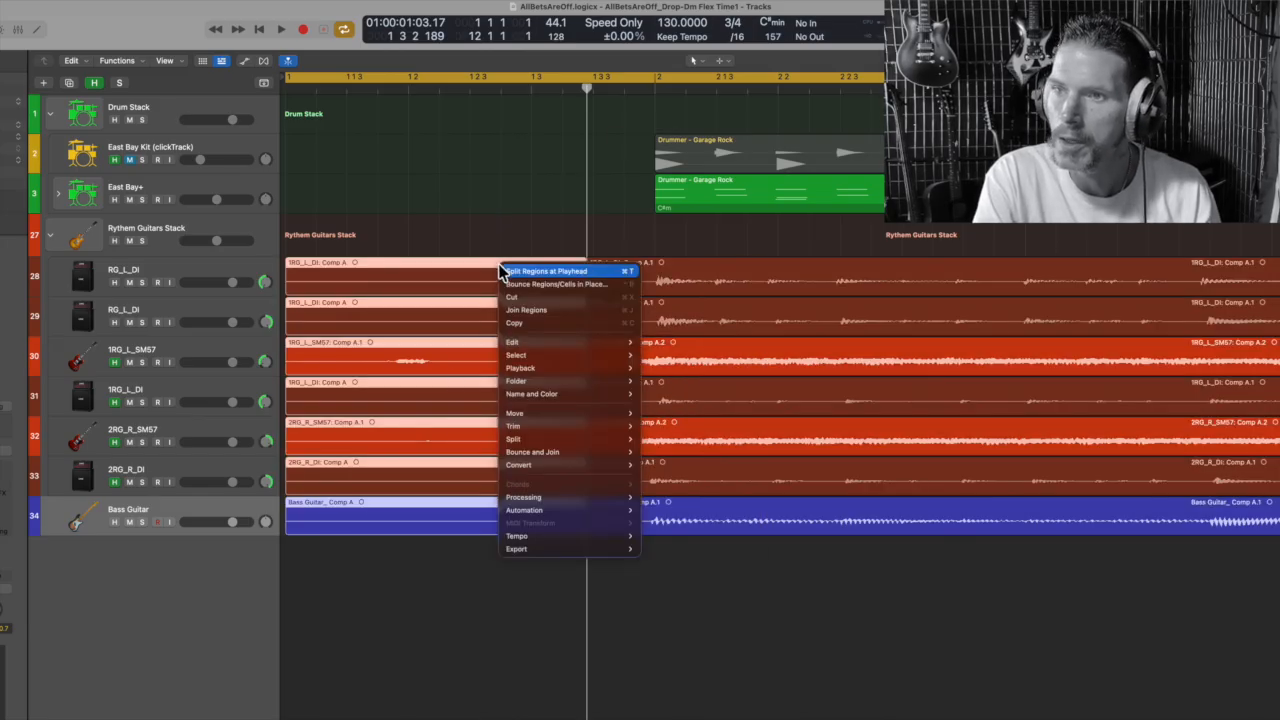
click(525, 297)
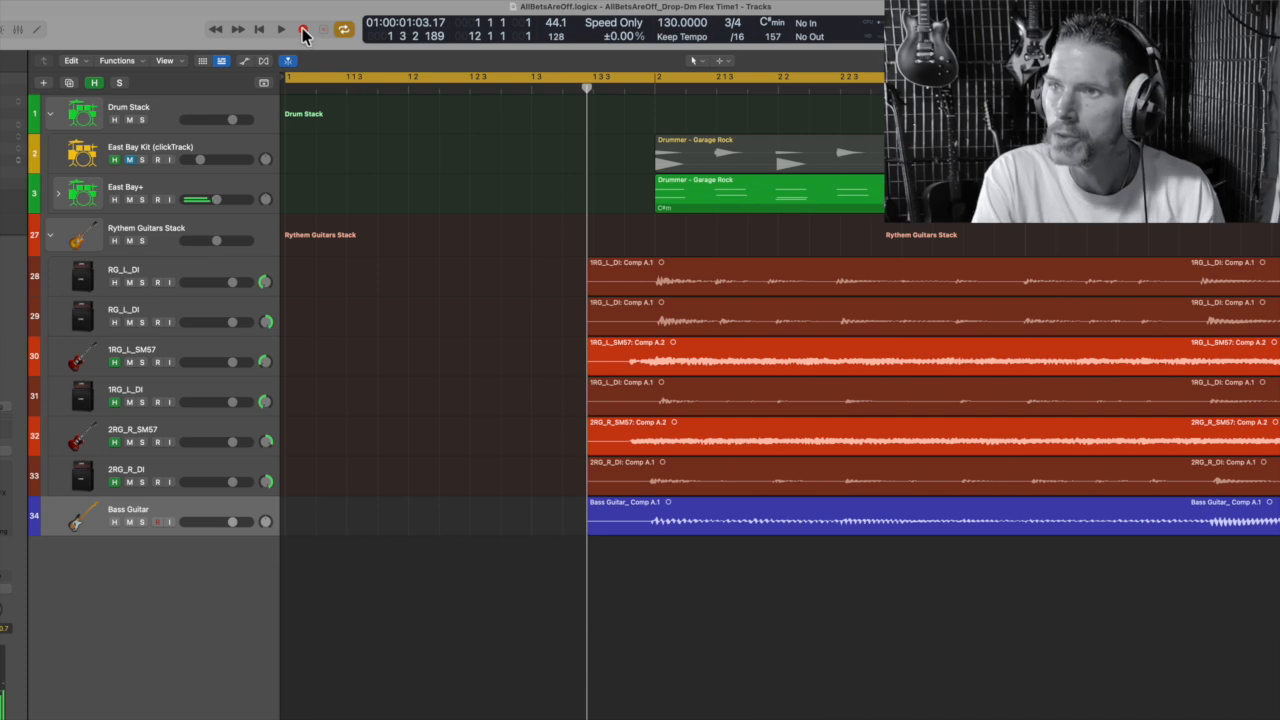
Step: Move the start of the cycle range to 1 2 4 12 and play back the trimmed opening
drag(389, 76, 603, 76)
click(281, 29)
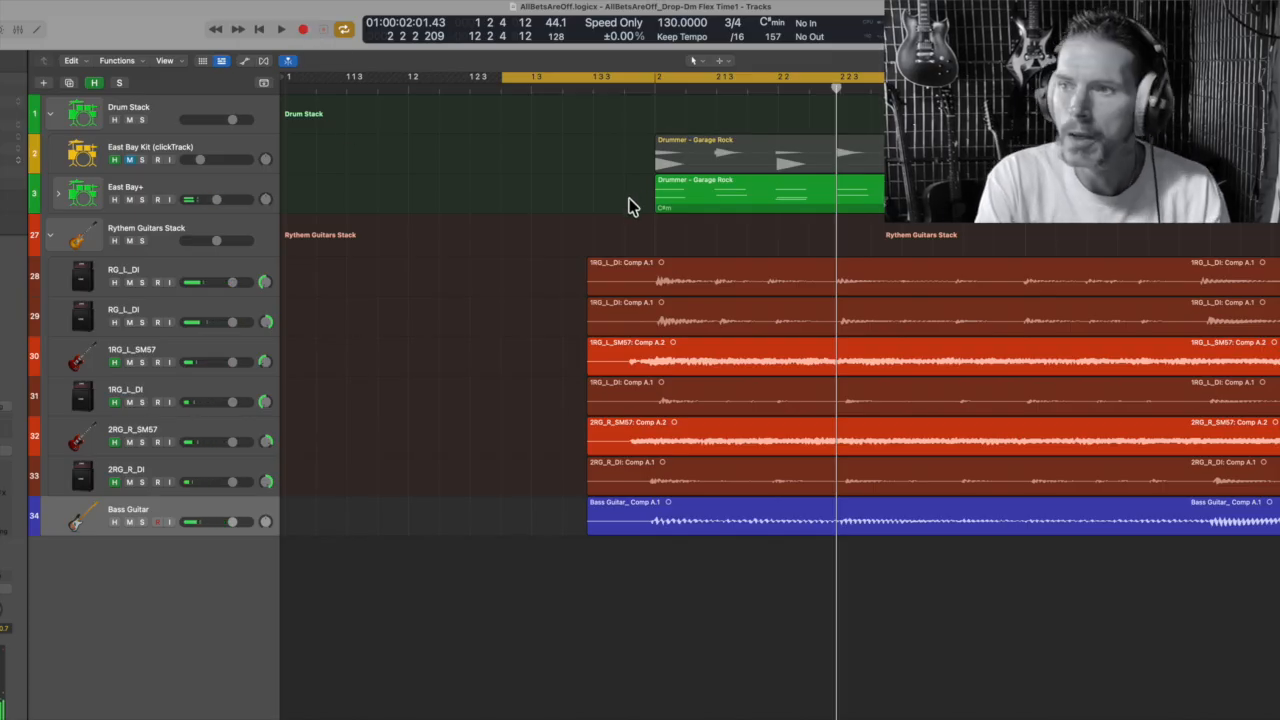
Step: Fade in all guitar and bass regions from their start to about 2 1 3, and bend the fade into a convex curve
drag(622, 256, 606, 580)
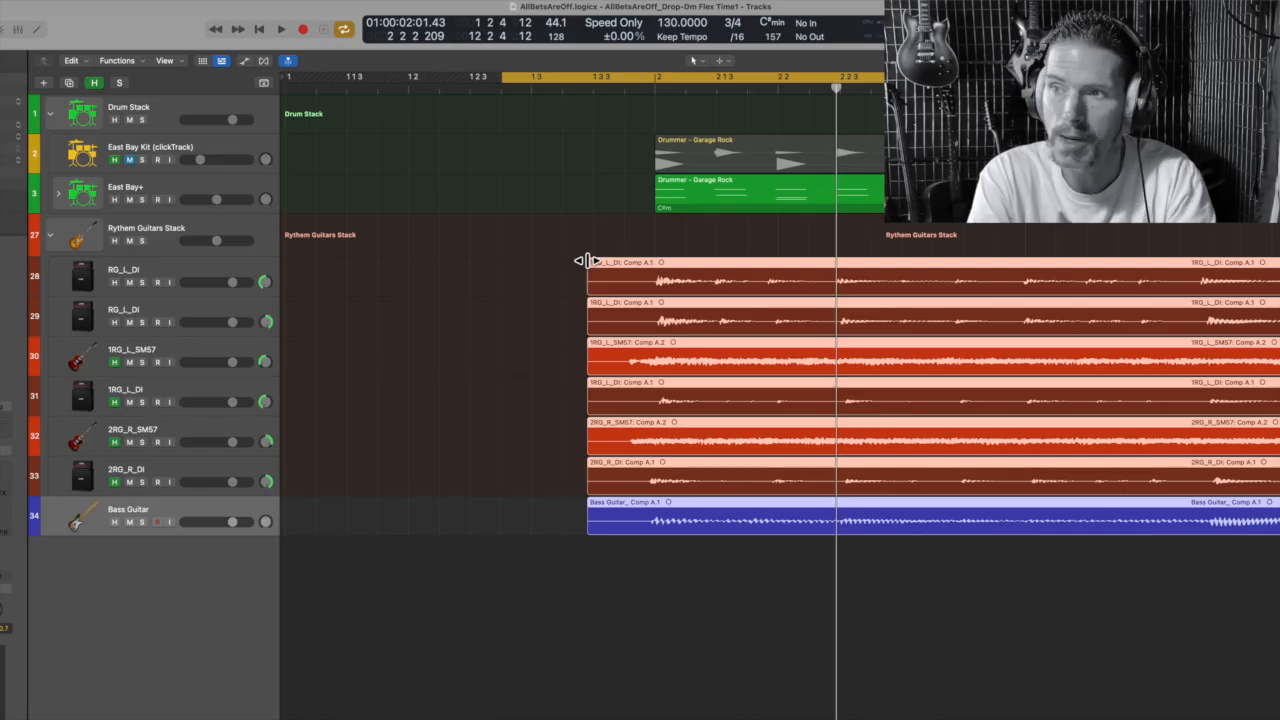
drag(587, 261, 717, 266)
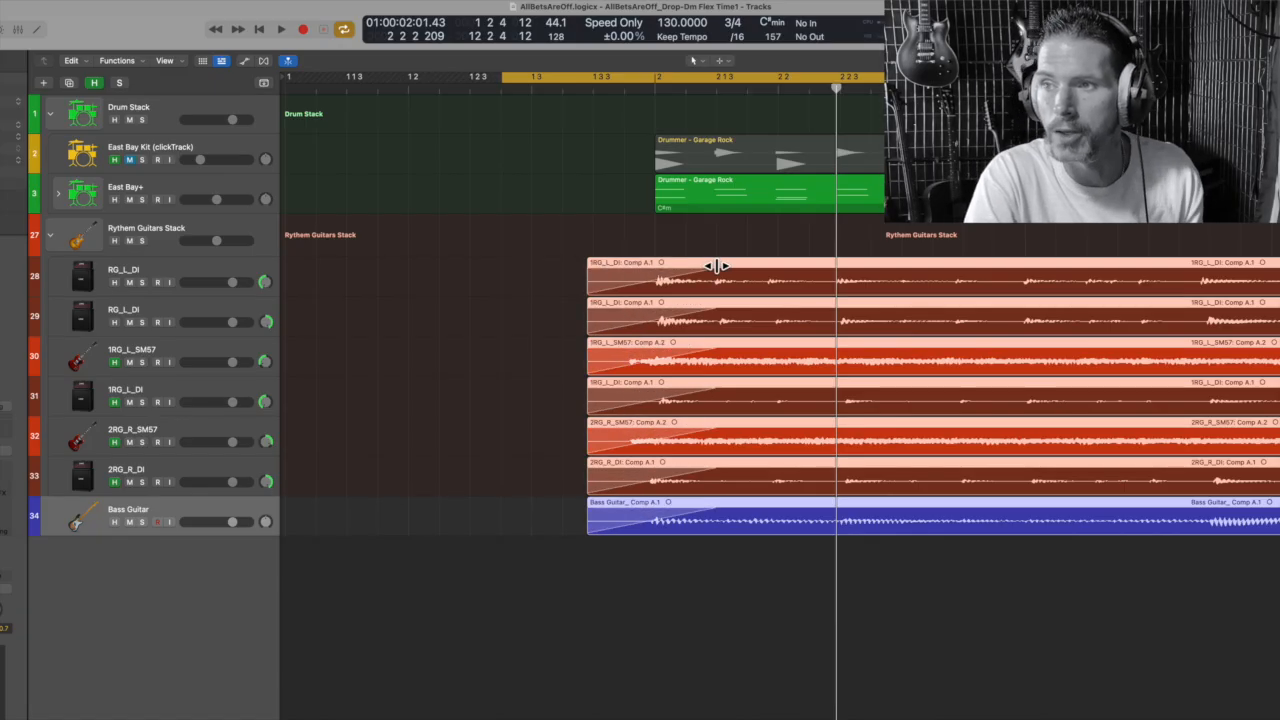
click(283, 30)
click(263, 28)
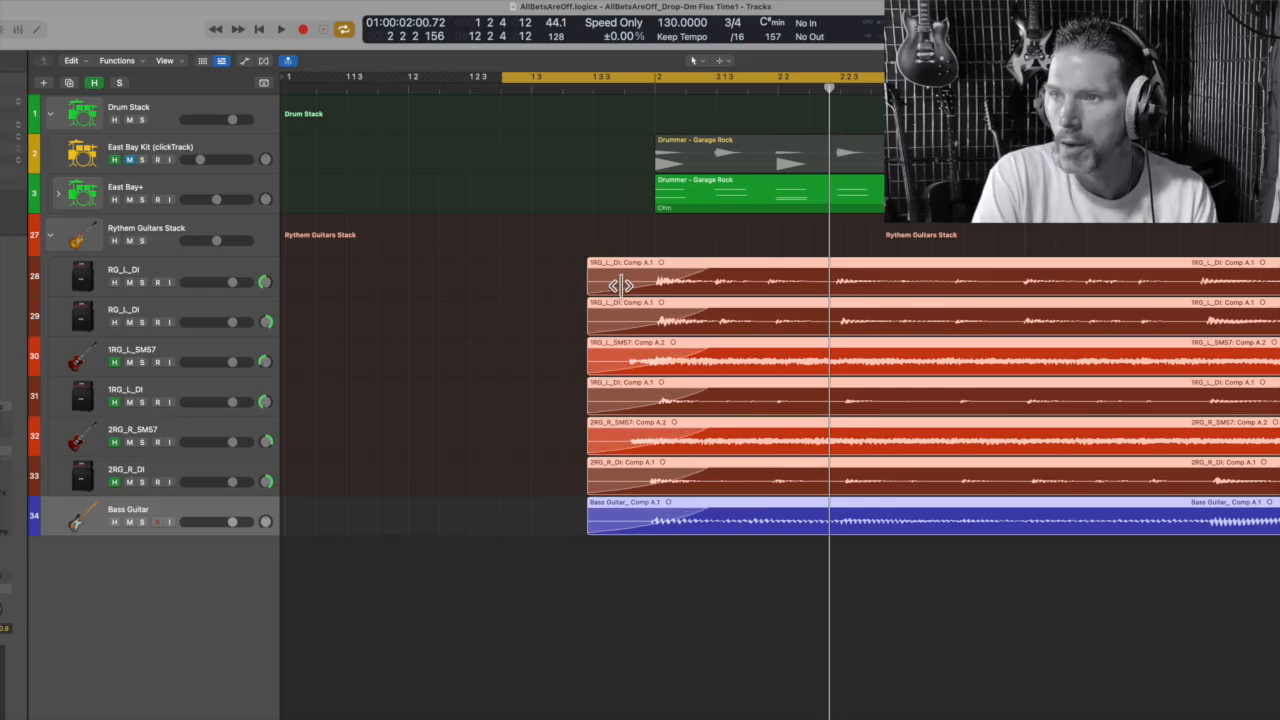
drag(617, 222, 611, 383)
drag(603, 322, 668, 104)
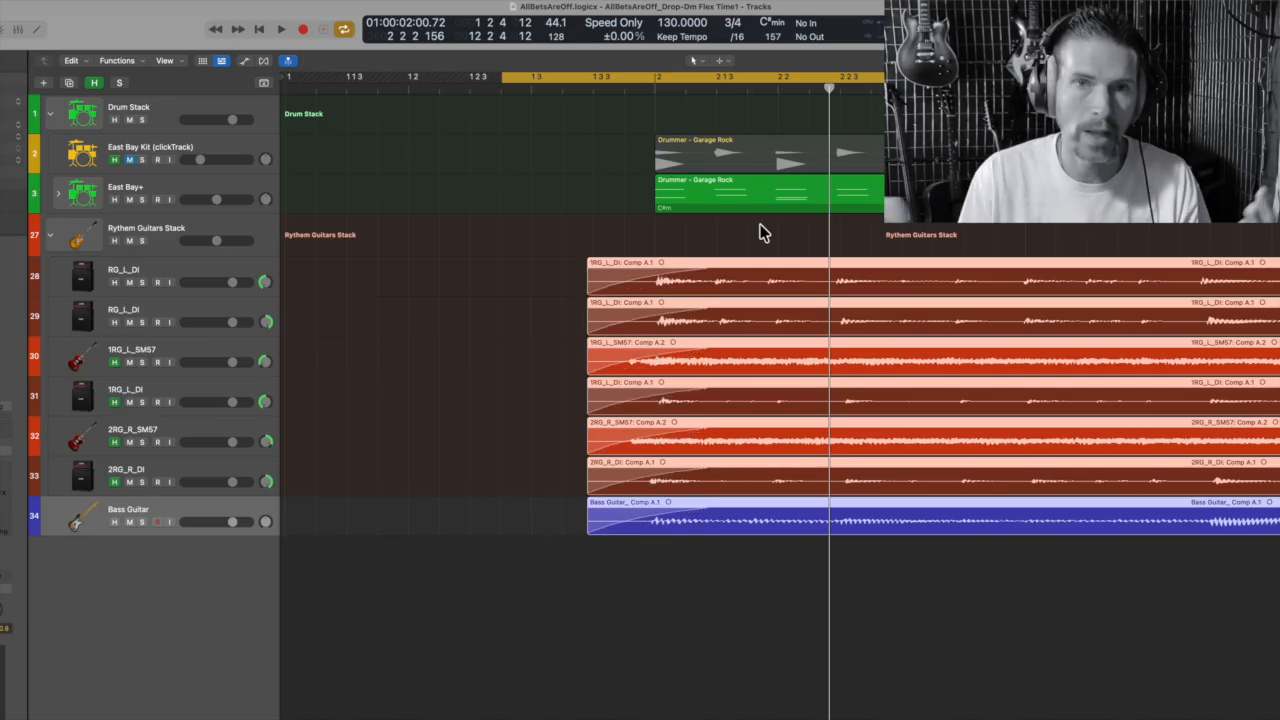
Step: Split all guitar and bass regions at 3 2 2 121 and add a short crossfade across the split on every track
key(Return)
scroll(414, 266, right, 5)
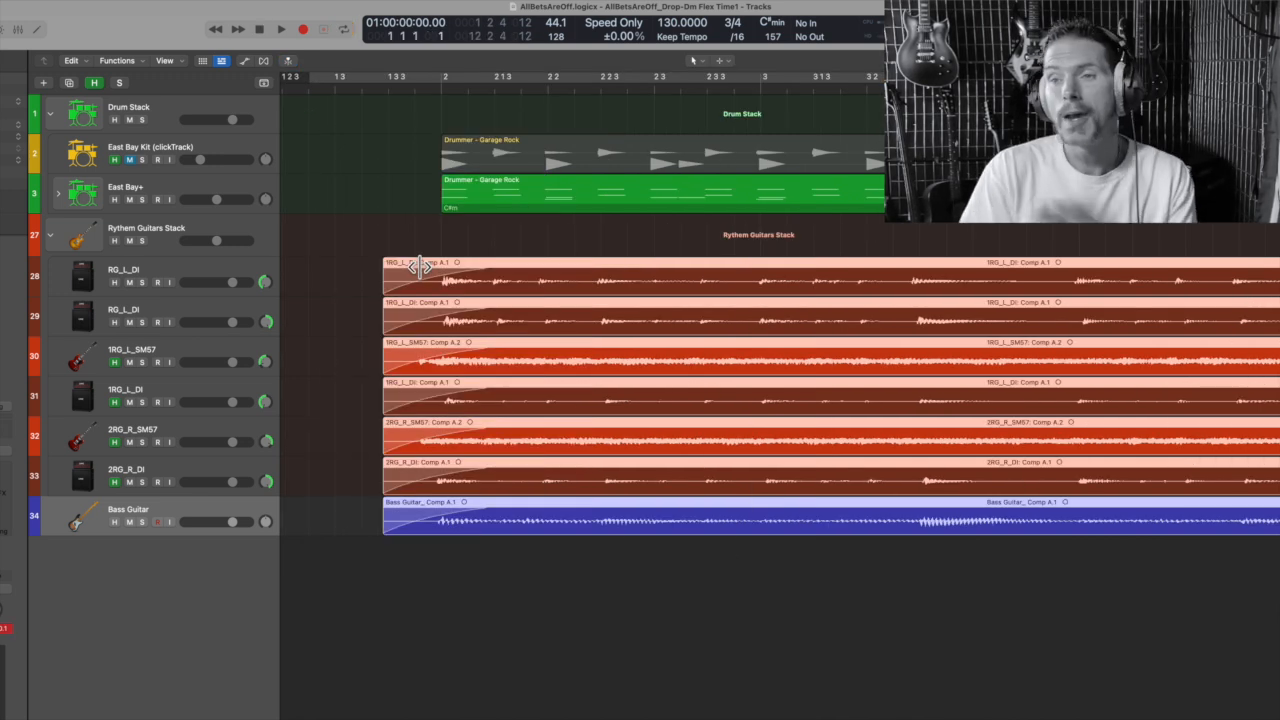
key(space)
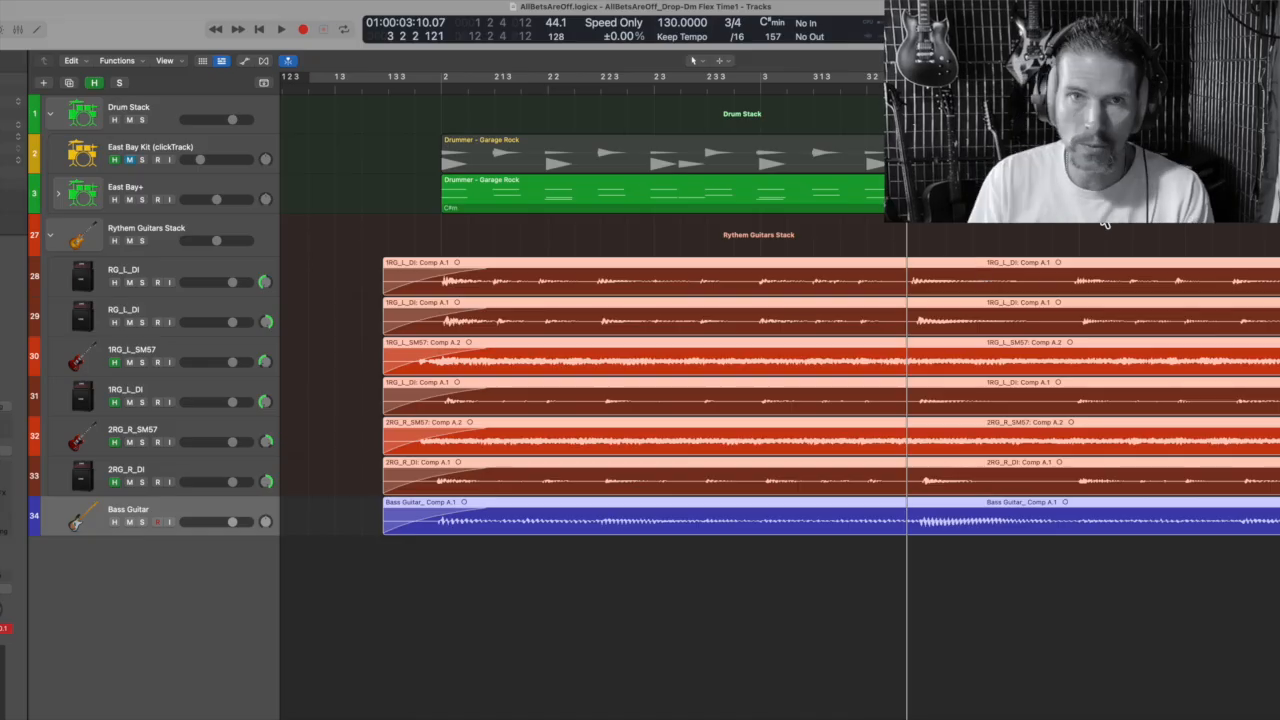
drag(971, 234, 908, 538)
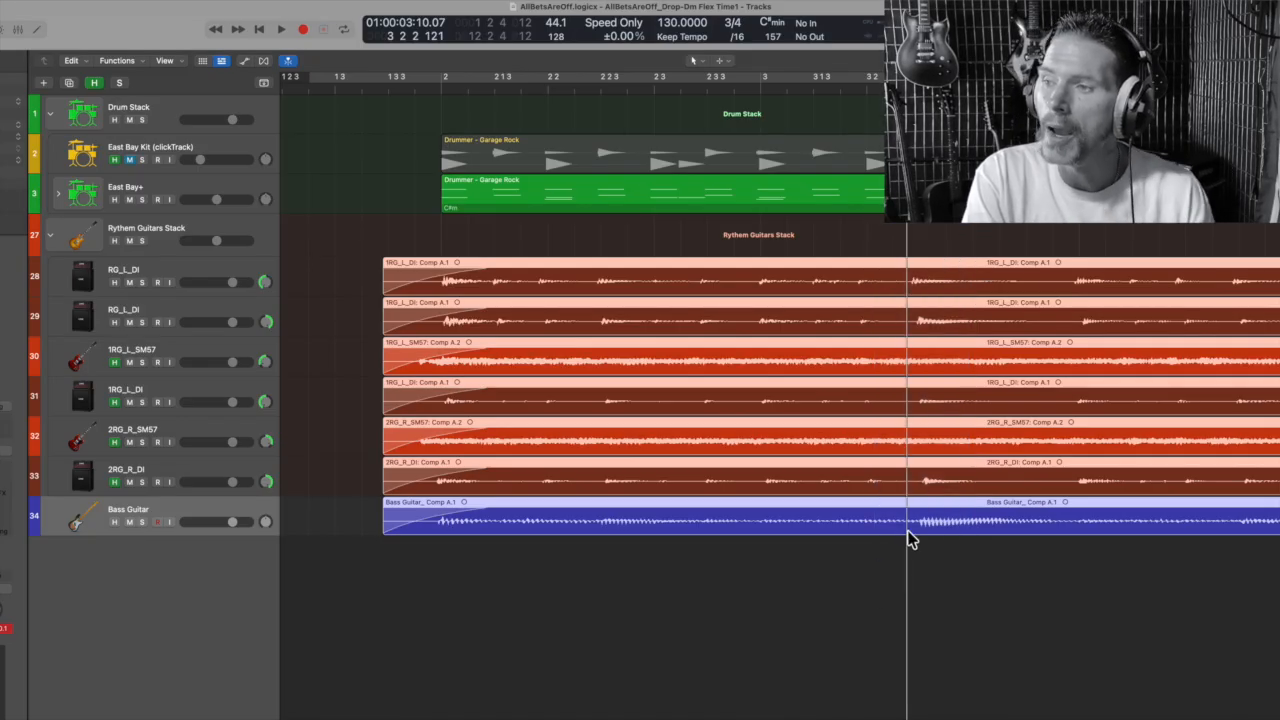
right_click(960, 270)
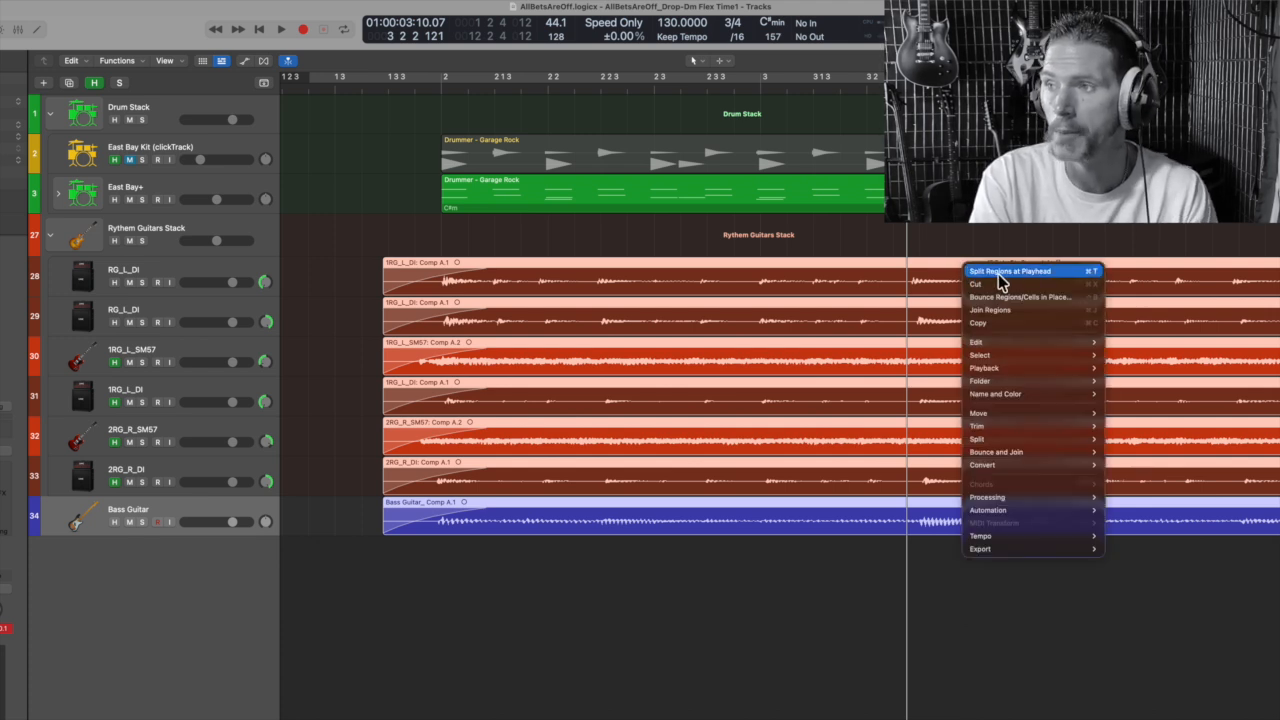
click(968, 271)
drag(958, 234, 870, 552)
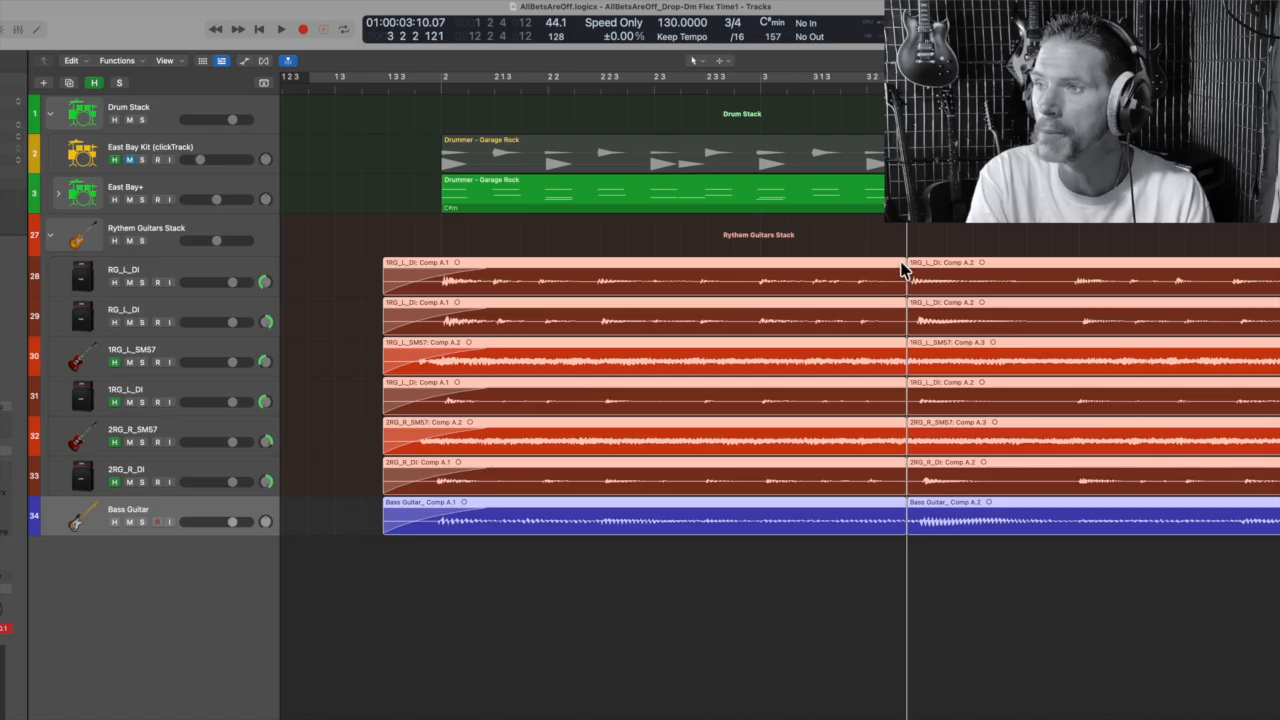
drag(906, 261, 912, 261)
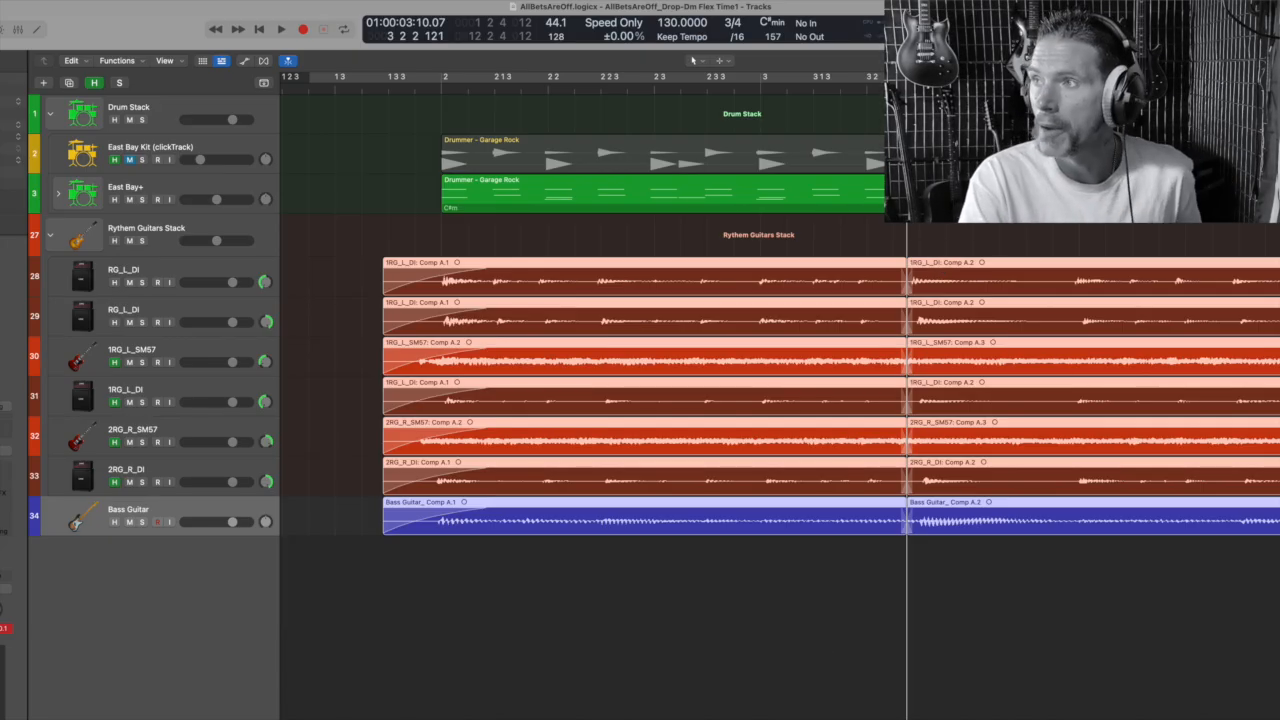
Step: Set a cycle range from 136 3 2 to 141 2 1 around the song's ending and play it back
scroll(879, 631, right, 20)
scroll(879, 631, right, 20)
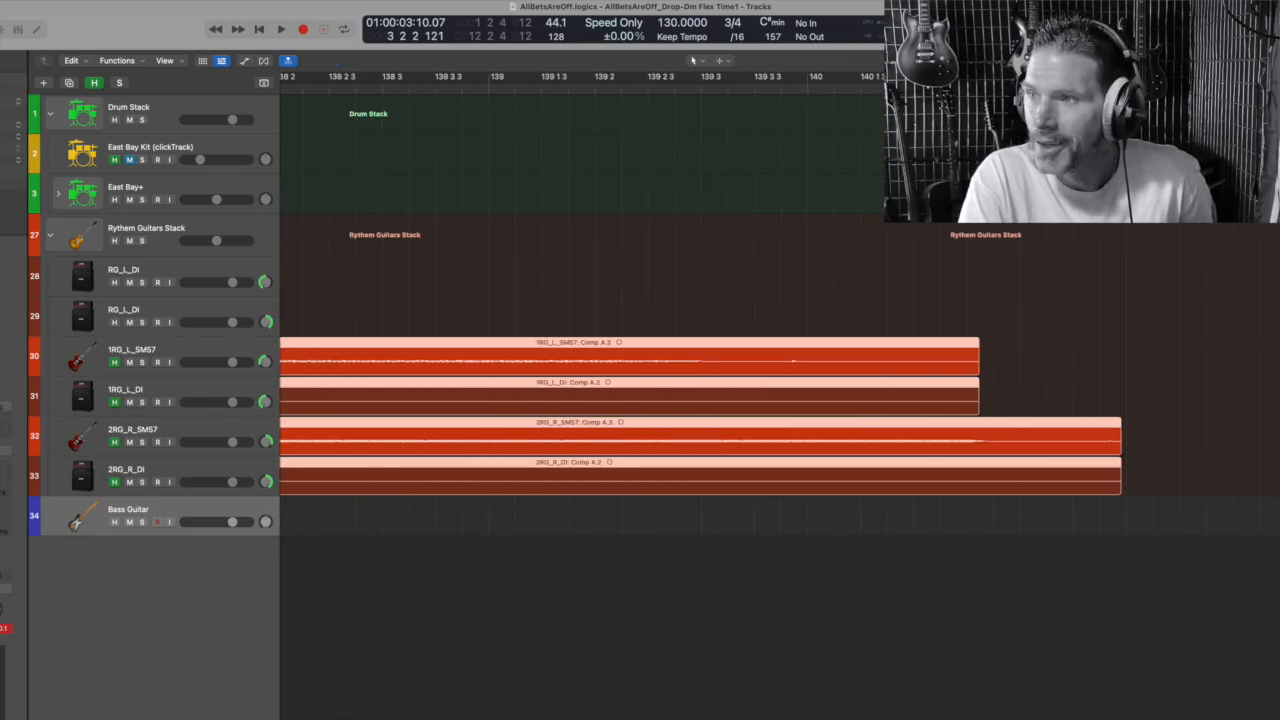
scroll(835, 631, down, 5)
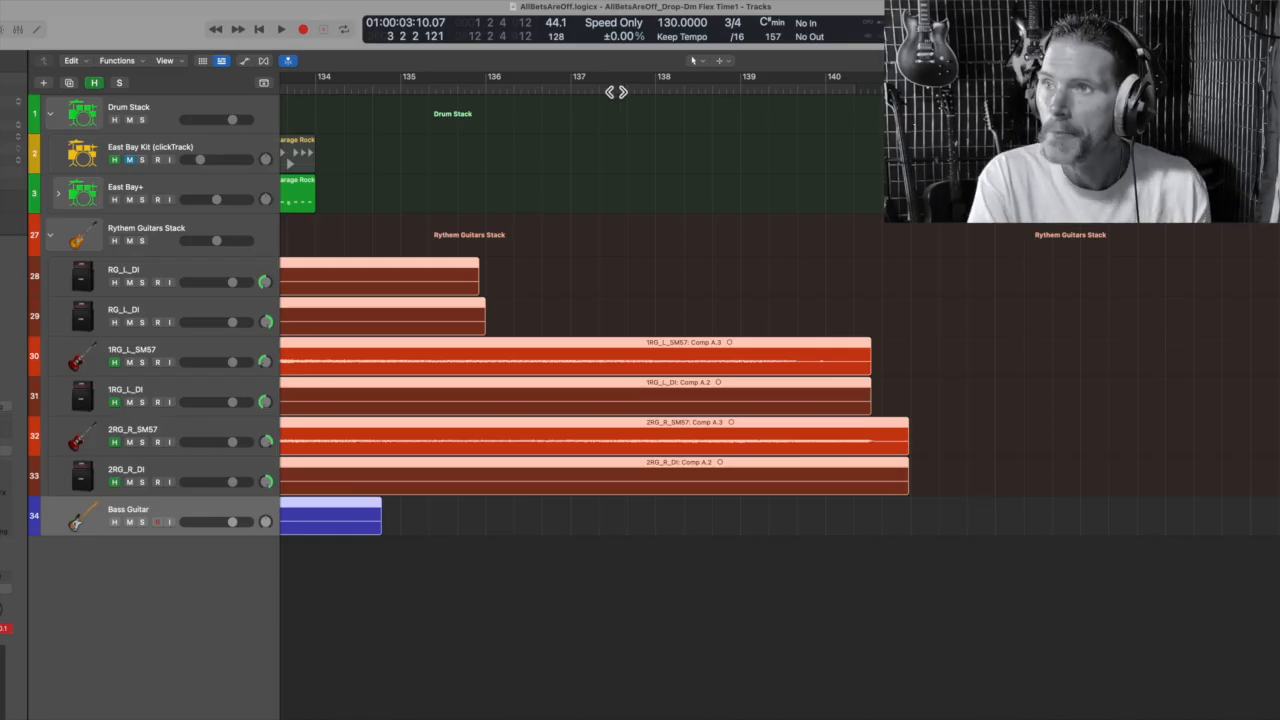
drag(549, 76, 940, 80)
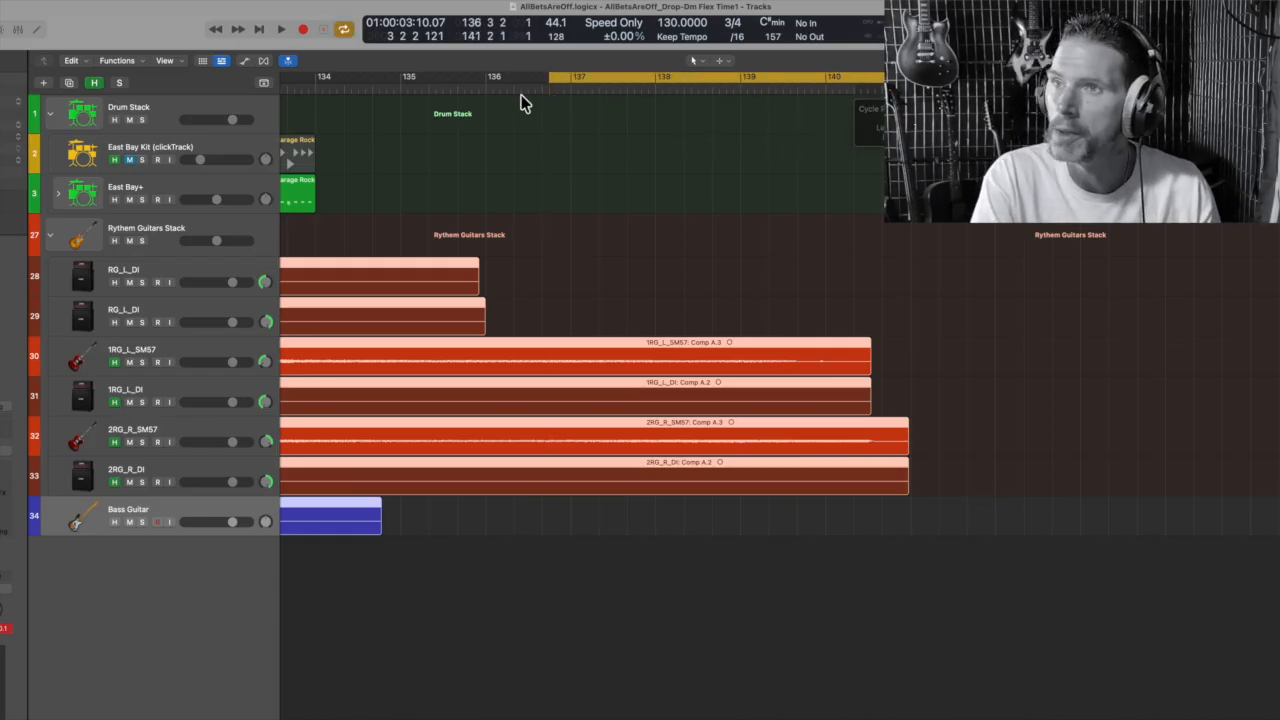
click(283, 30)
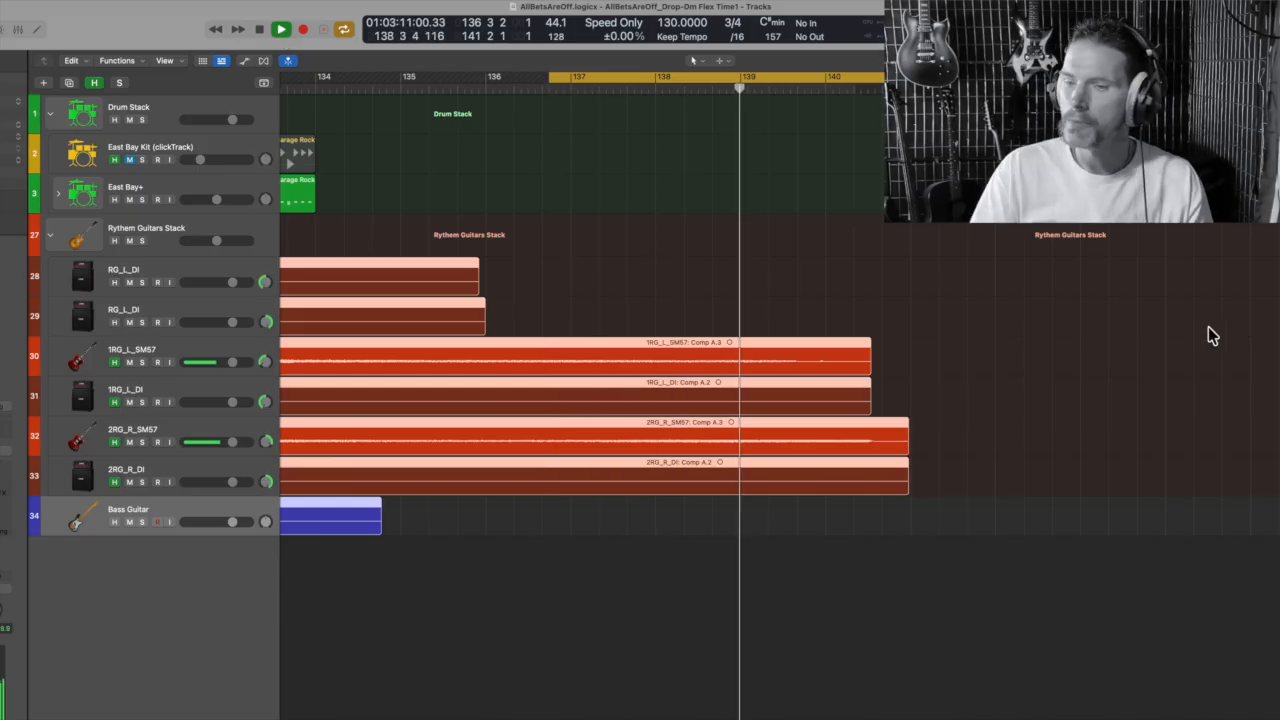
click(256, 30)
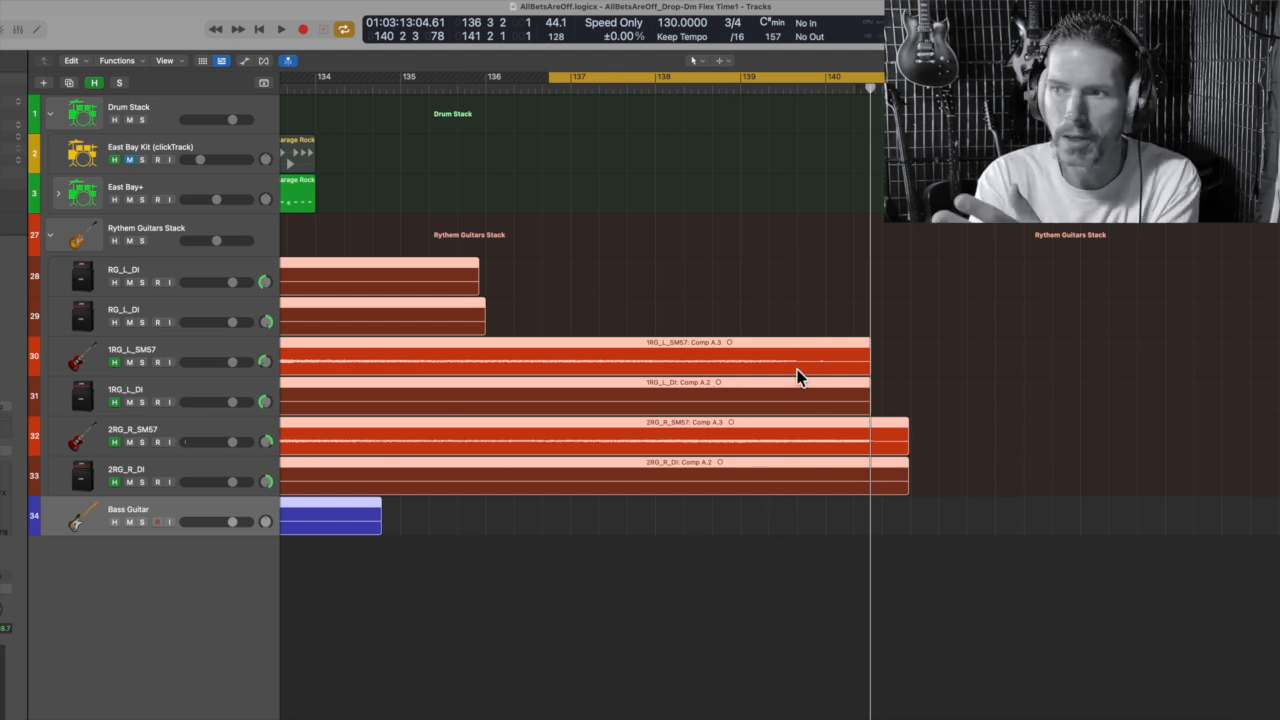
Step: Split the 2RG_R_SM57 and 2RG_R_DI regions where the 1RG_L regions end, and cut the leftover tails
drag(914, 358, 882, 541)
right_click(892, 418)
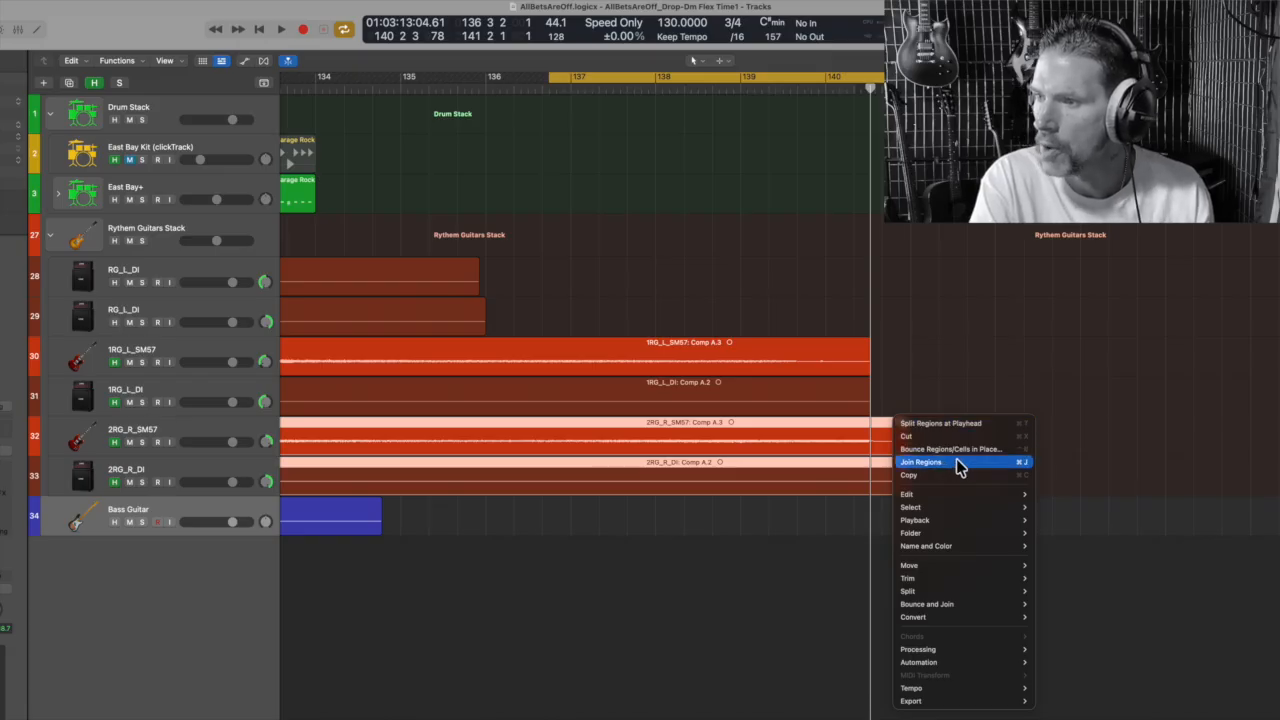
click(904, 423)
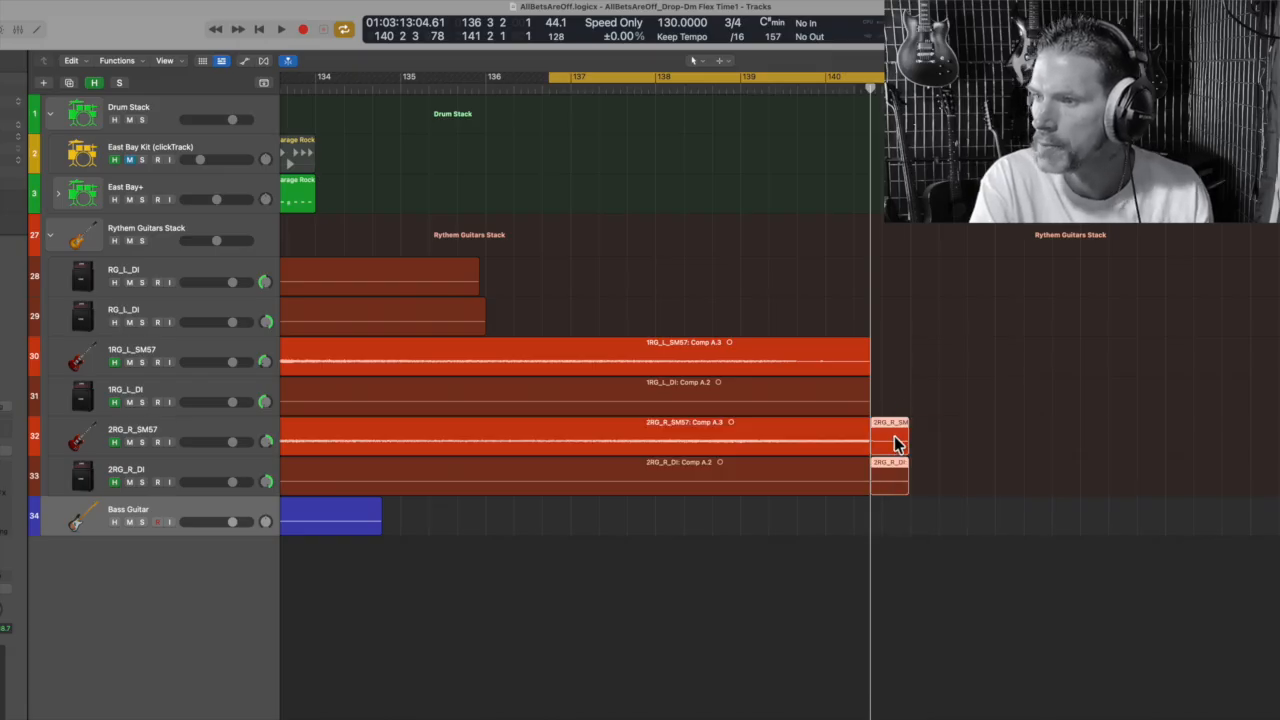
right_click(896, 441)
click(905, 452)
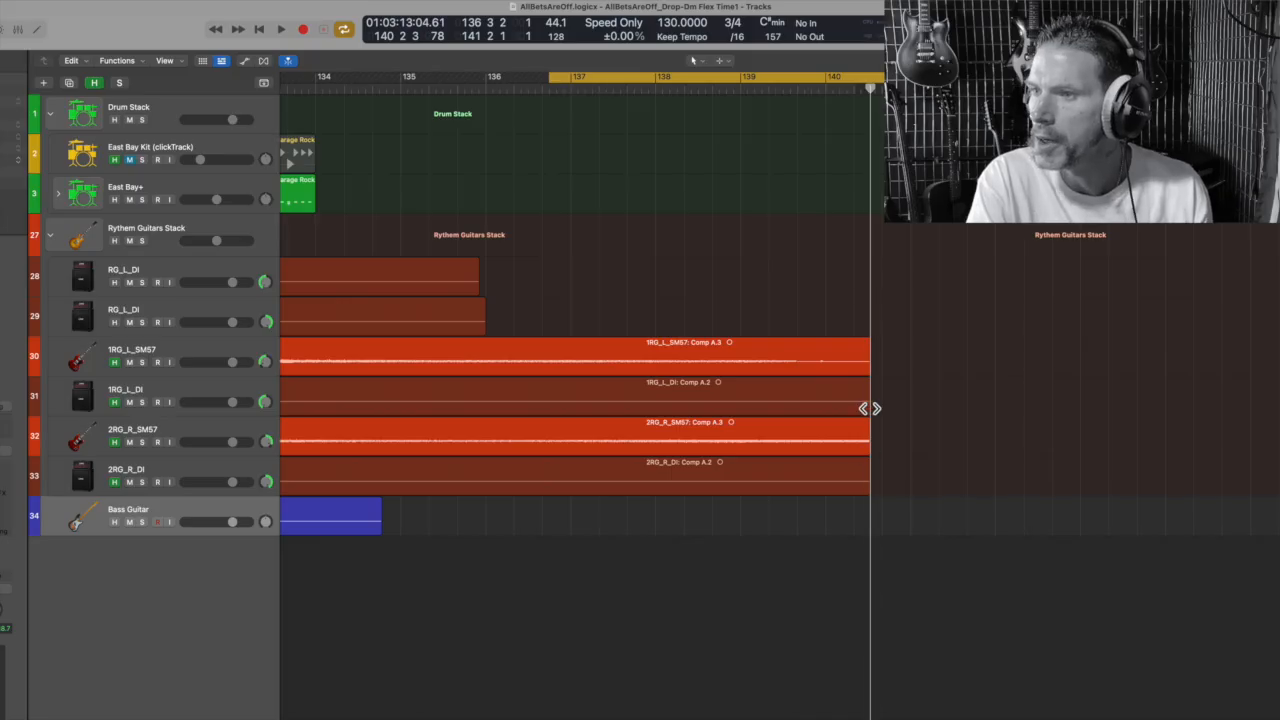
Step: Fade out the four selected SM57 and DI guitar regions from about 138 3 to their end
drag(908, 311, 851, 551)
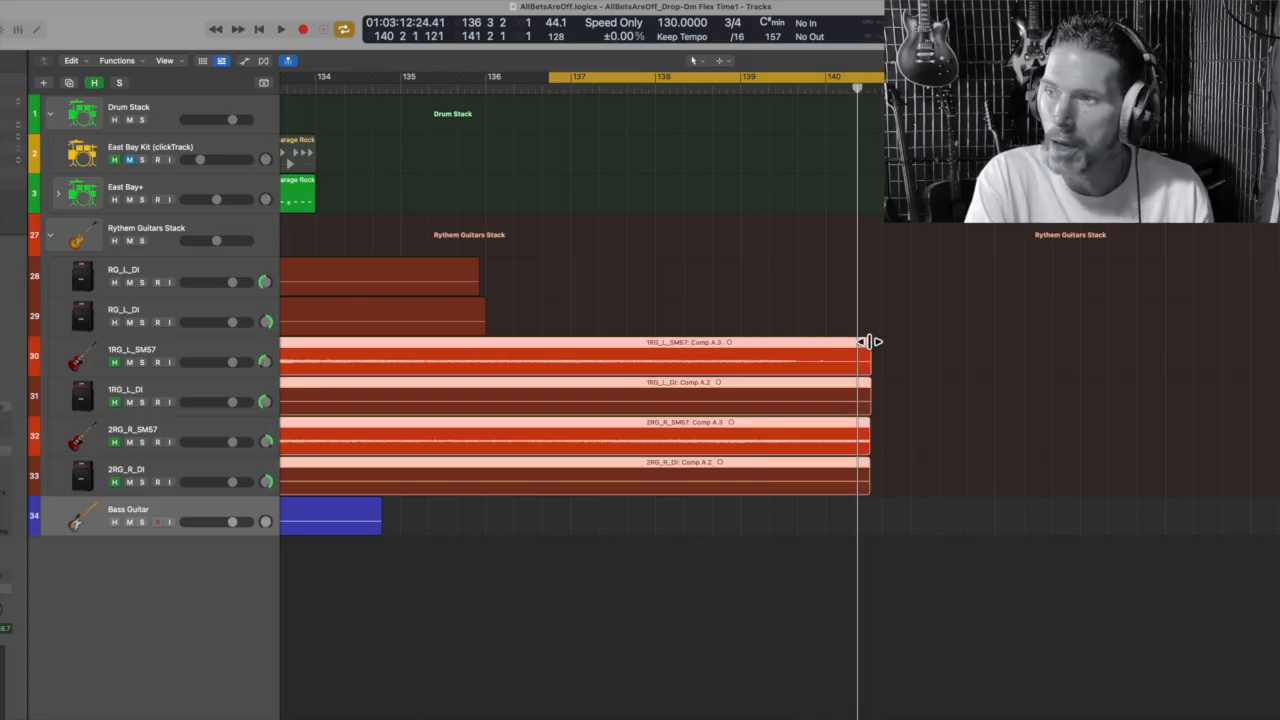
drag(857, 342, 710, 370)
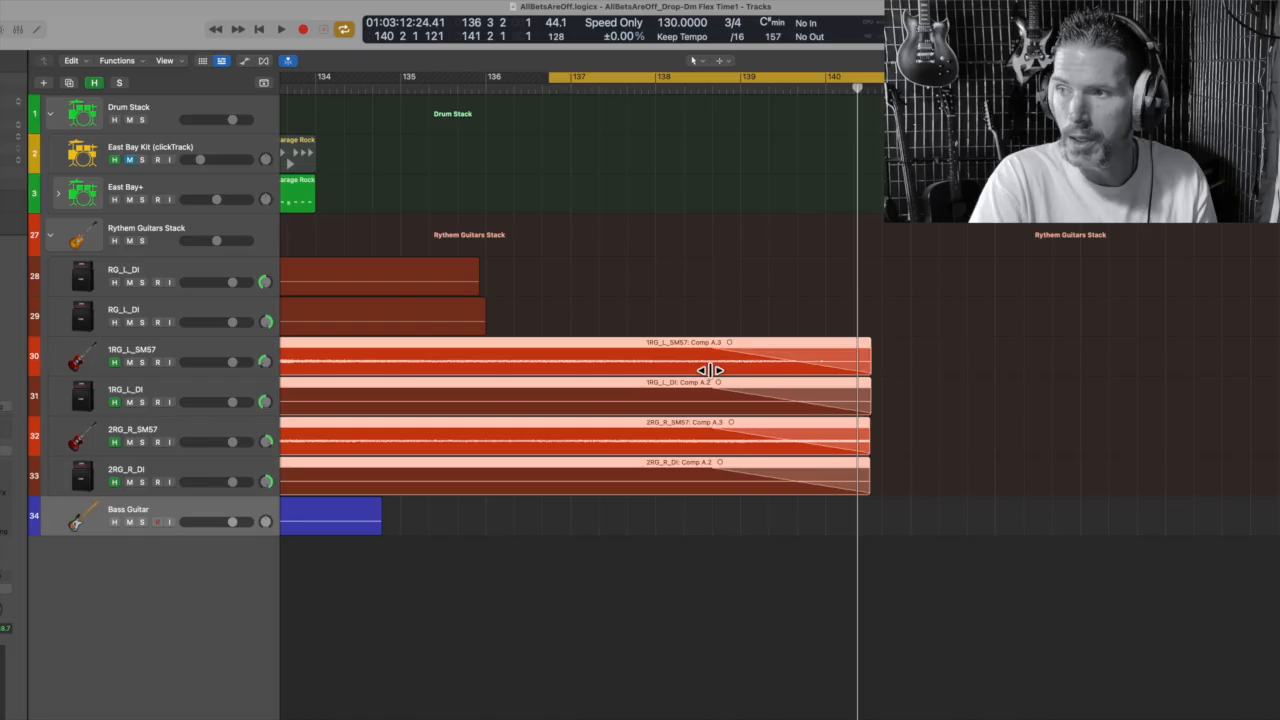
Step: Change the fade-outs at the end of the four guitar regions to Slow Down and play back the ending
right_click(832, 351)
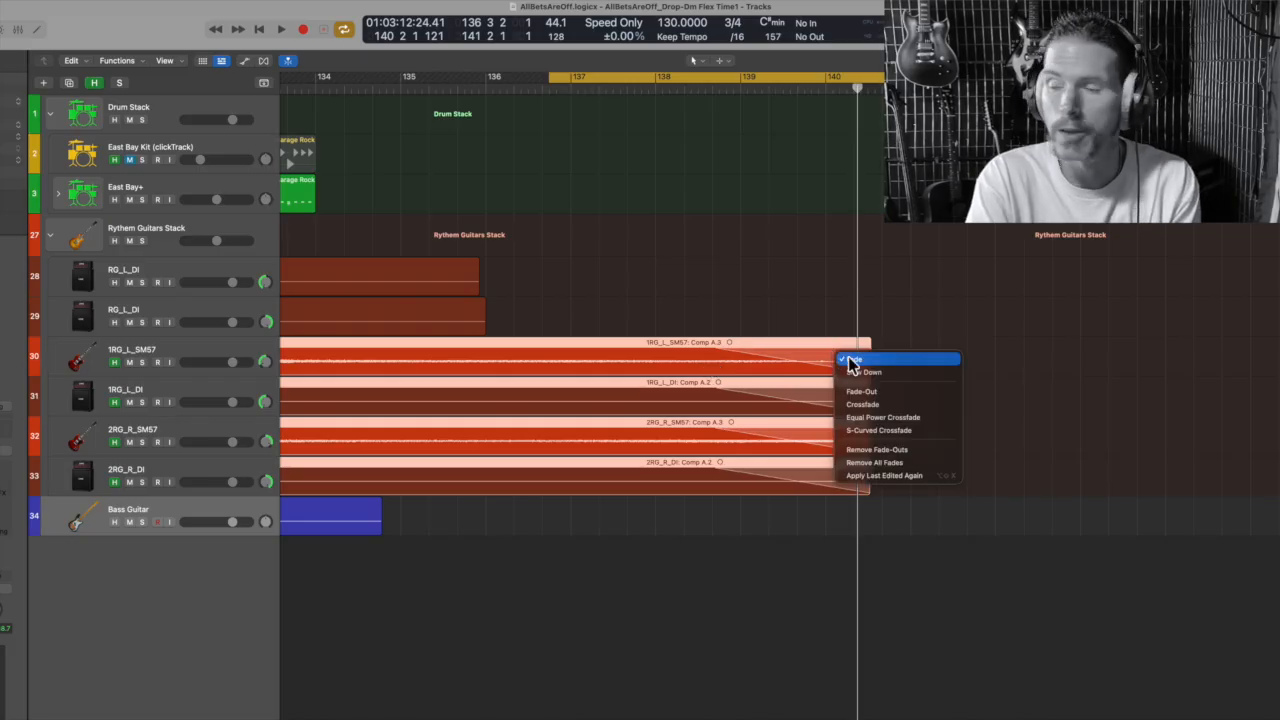
click(872, 373)
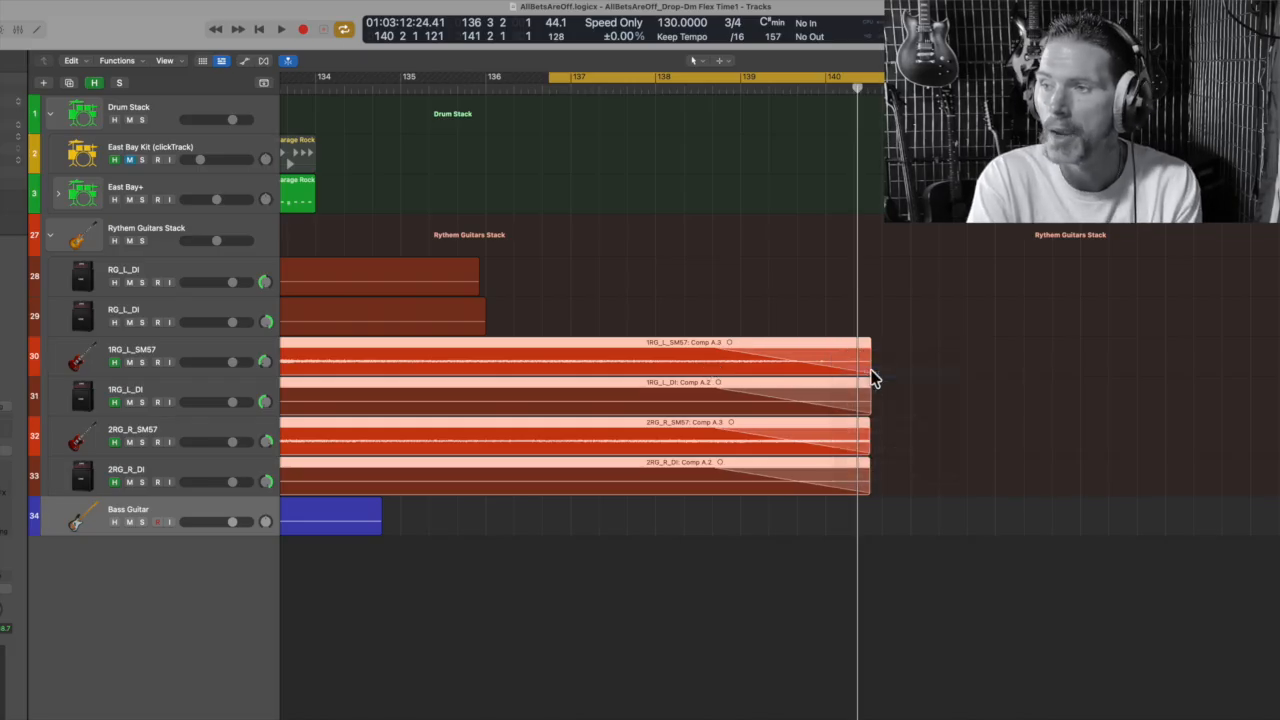
click(286, 31)
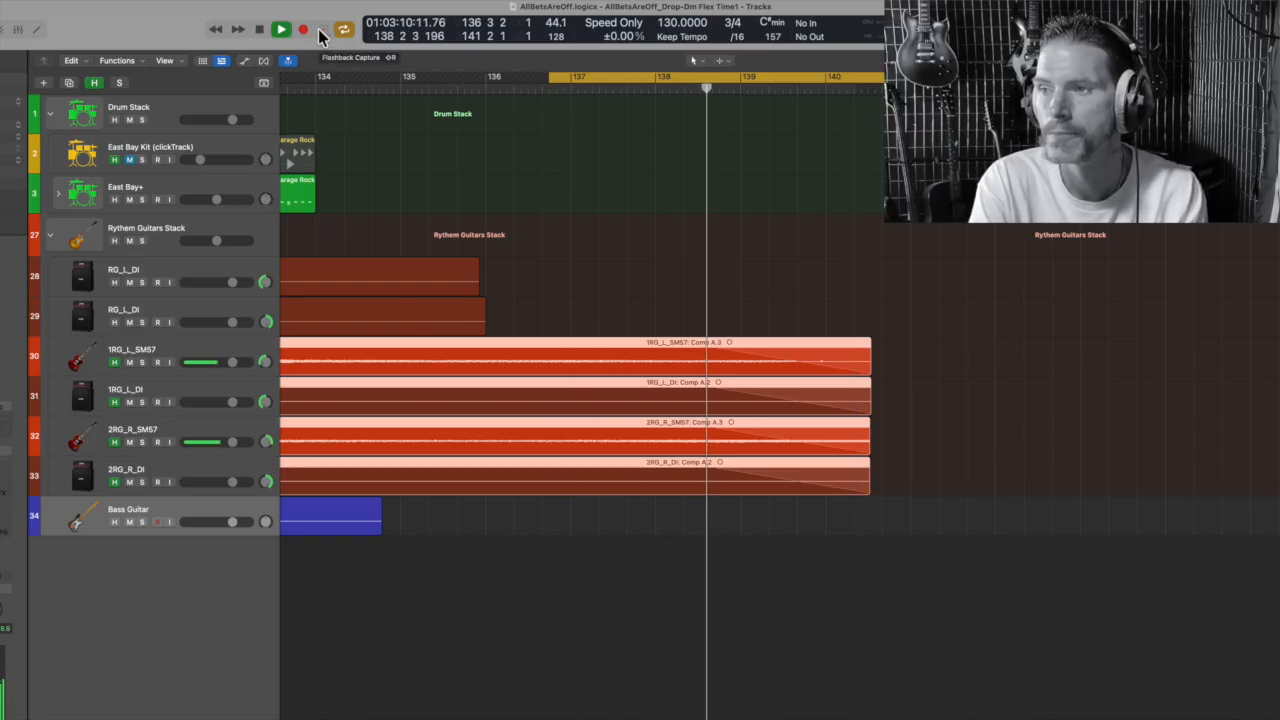
click(260, 29)
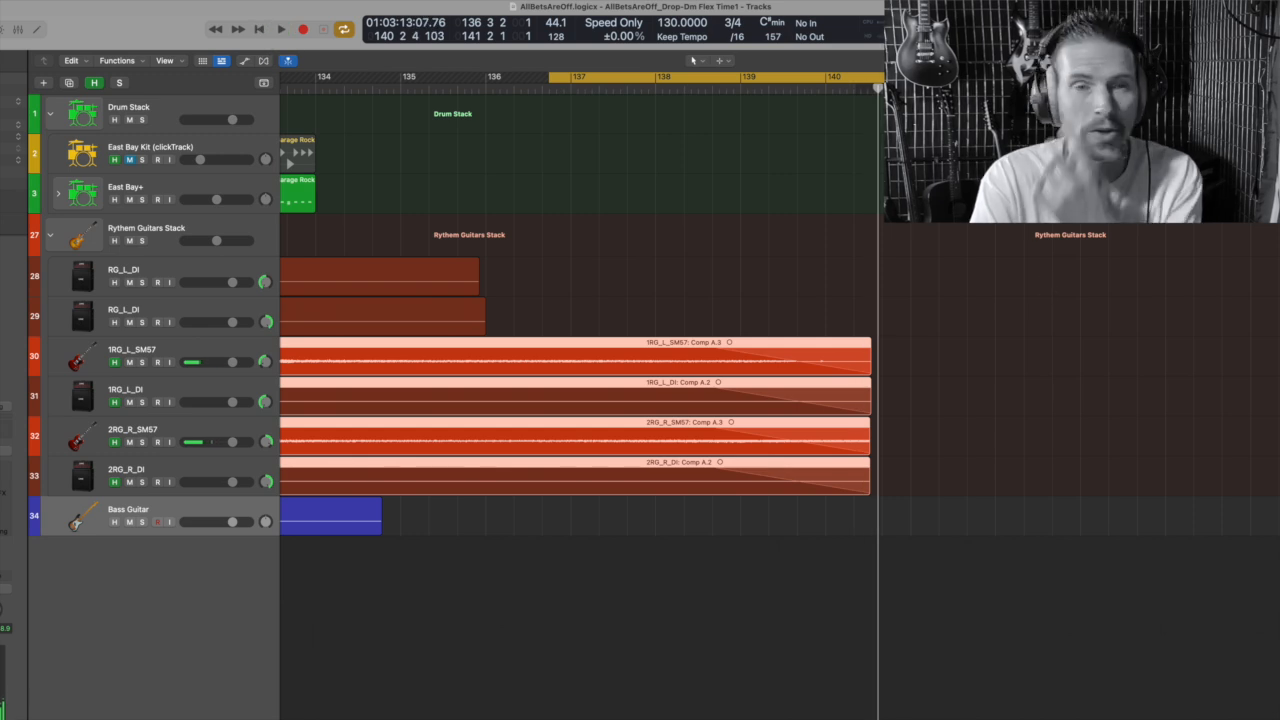
Step: Audition different curve shapes on the four ending fades, leave them convex, and return the playhead to the cycle start
drag(830, 343, 749, 491)
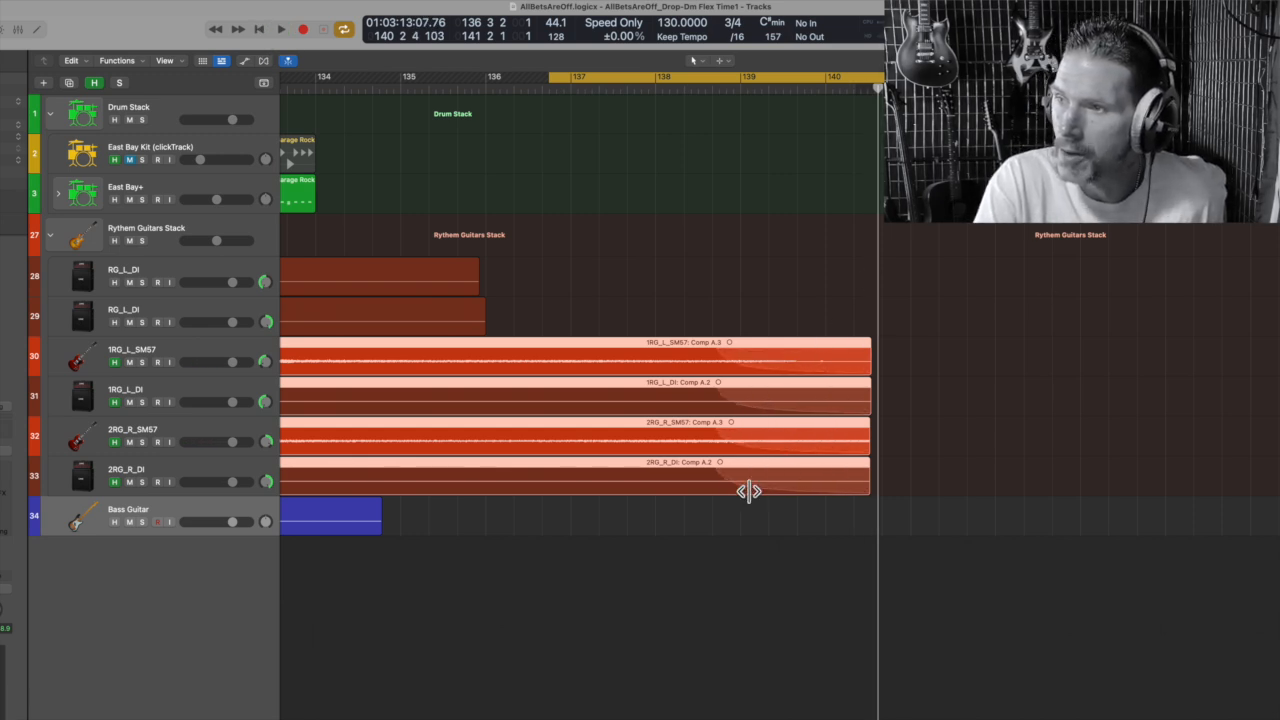
click(280, 31)
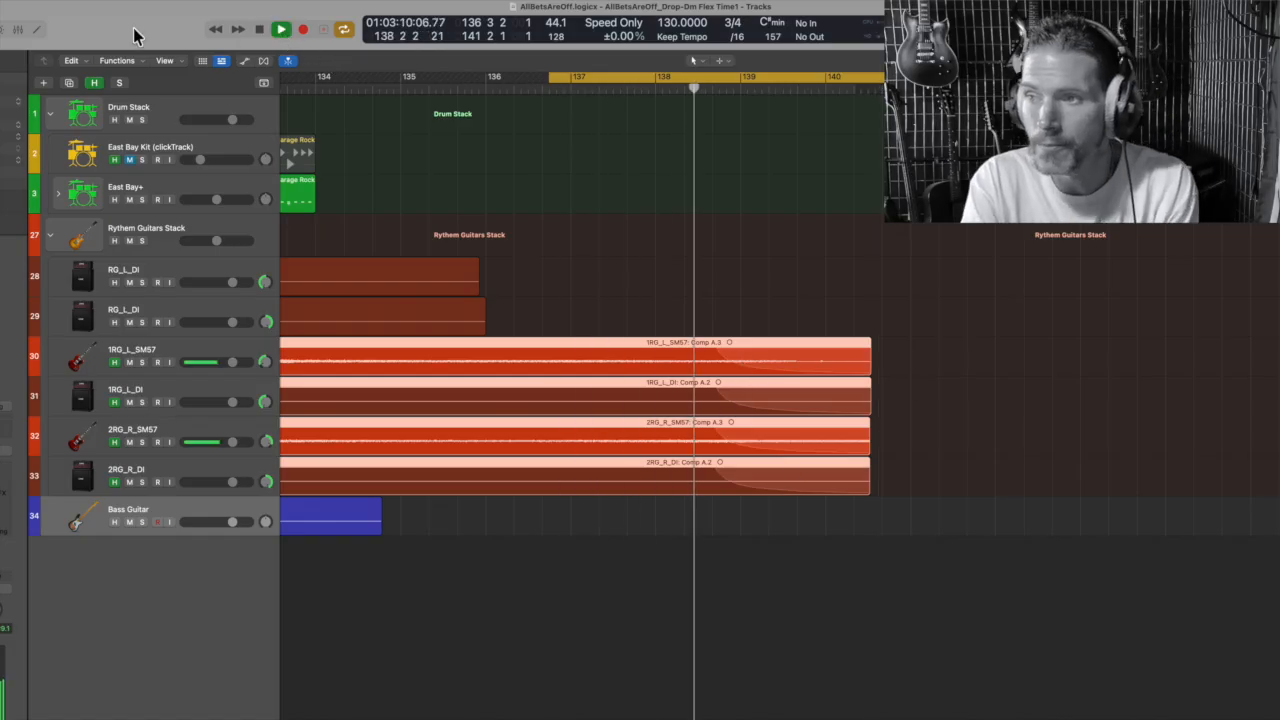
click(259, 30)
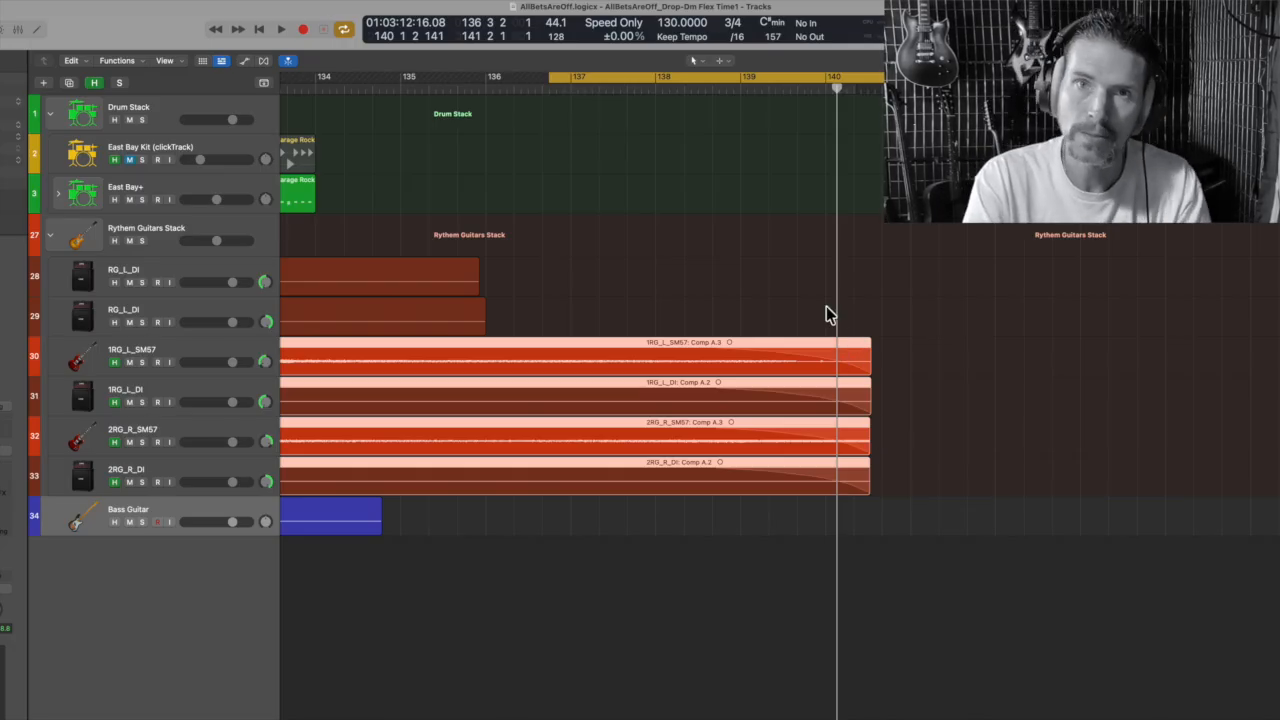
click(256, 30)
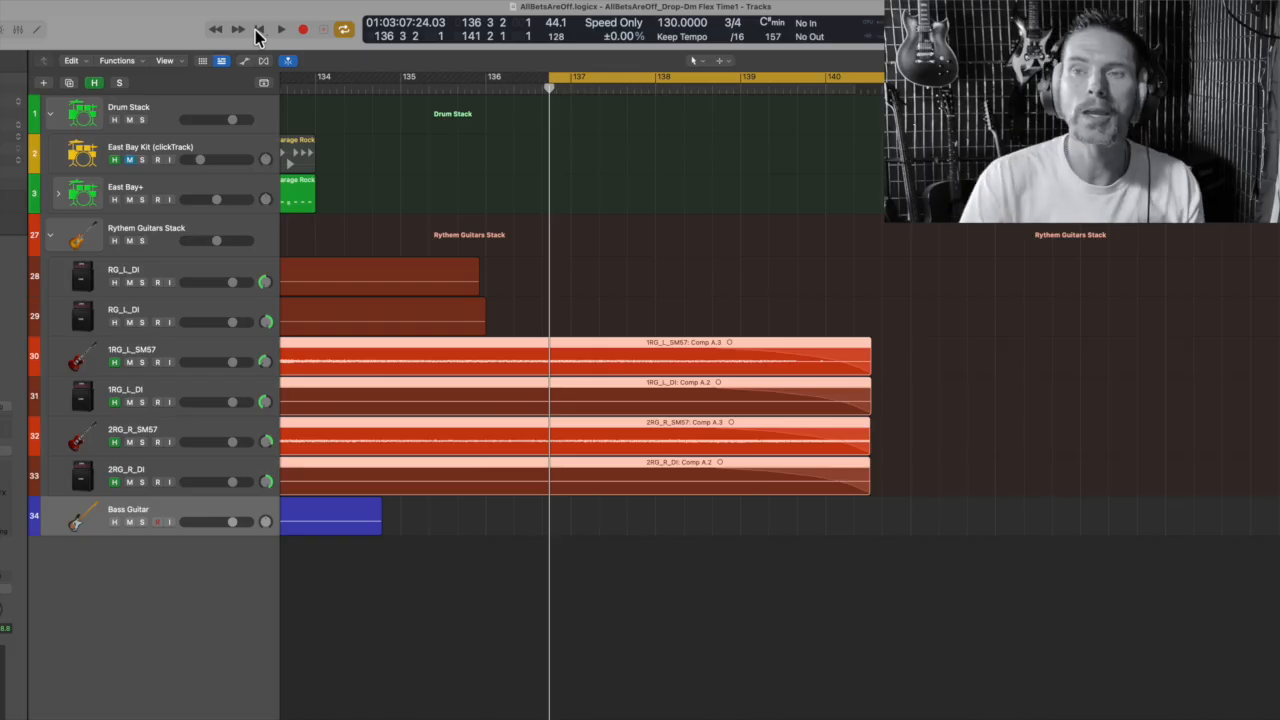